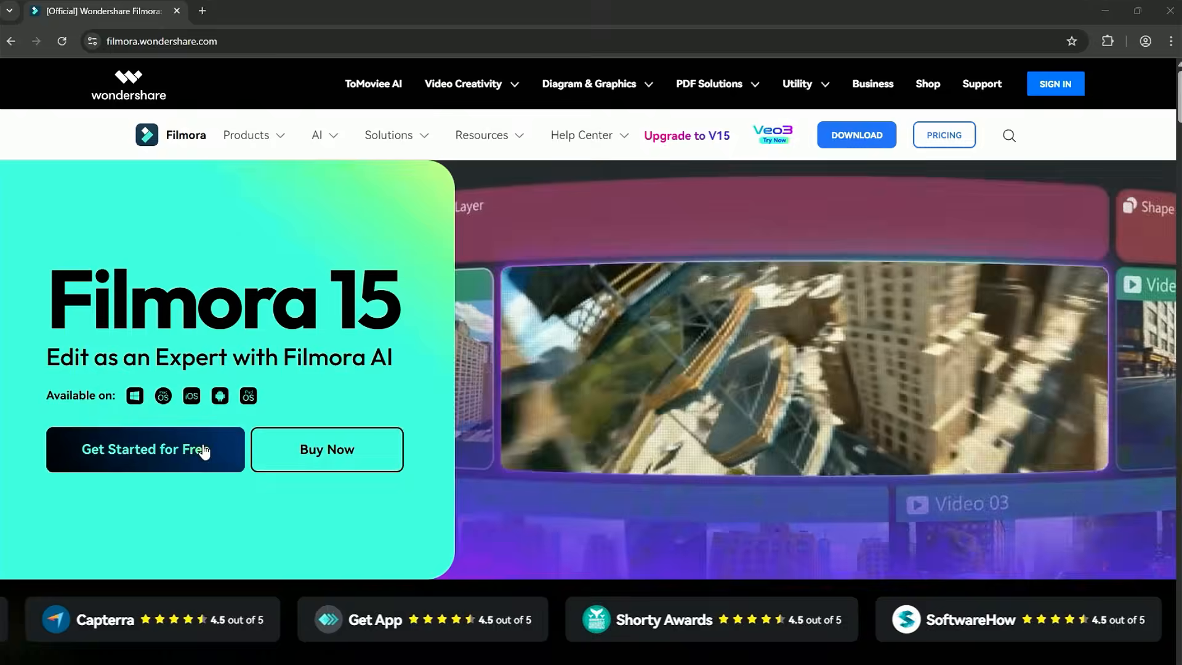
Step: Download the free version of Filmora 15 and save the installer as Wondershare_Filmora_Installer
{"action": "left_click", "coordinate": [203, 450]}
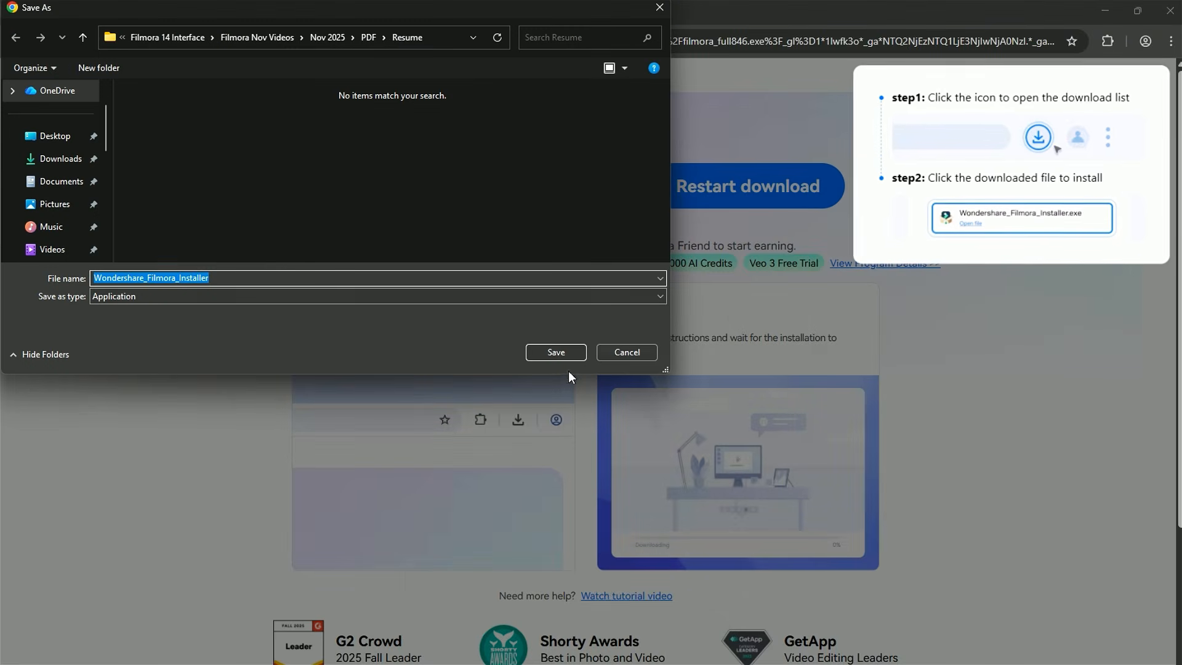
{"action": "left_click", "coordinate": [561, 351]}
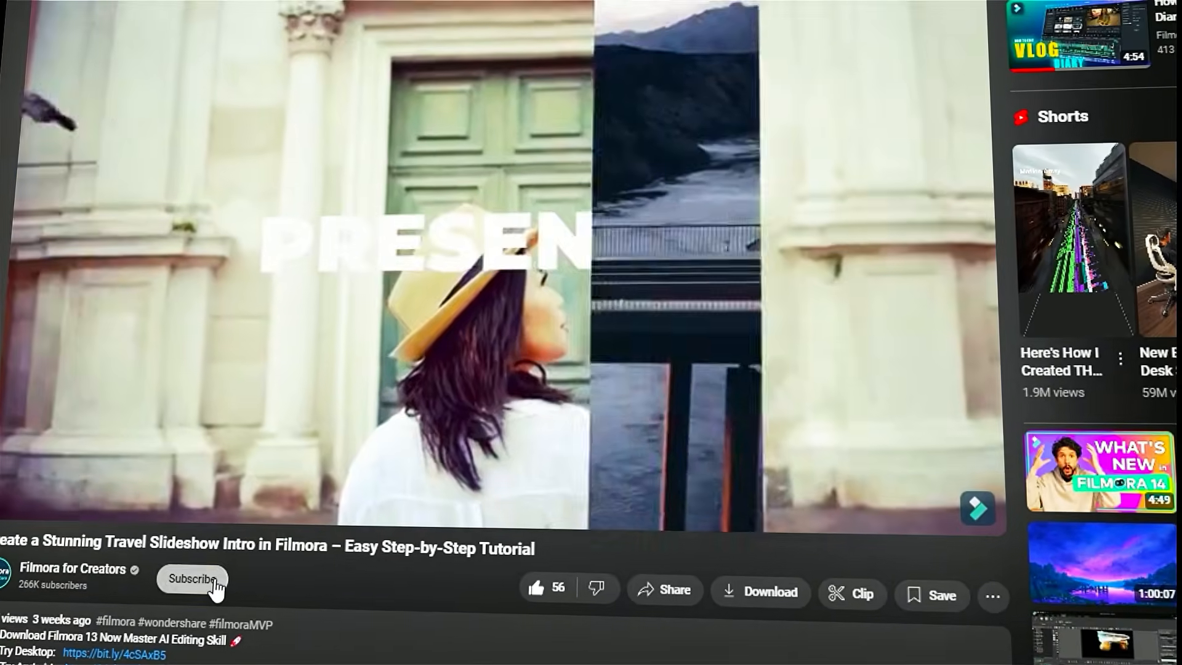
Step: Subscribe to the Filmora for Creators channel and choose a notification option for it
{"action": "left_click", "coordinate": [210, 577]}
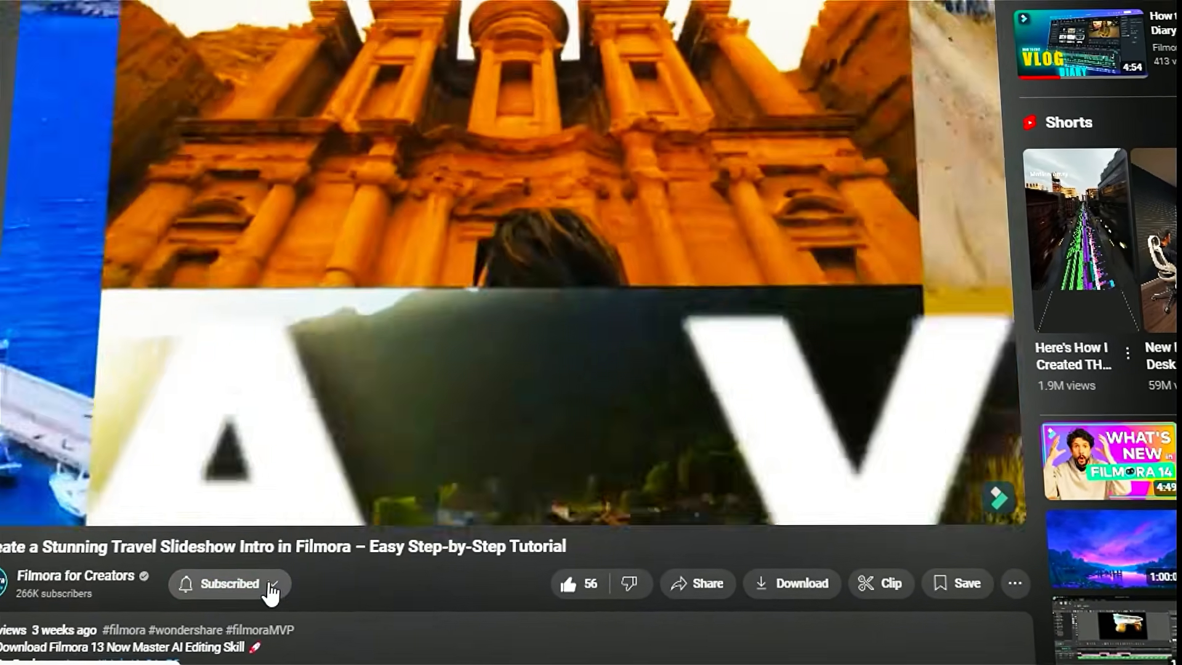
{"action": "left_click", "coordinate": [262, 582]}
{"action": "left_click", "coordinate": [312, 596]}
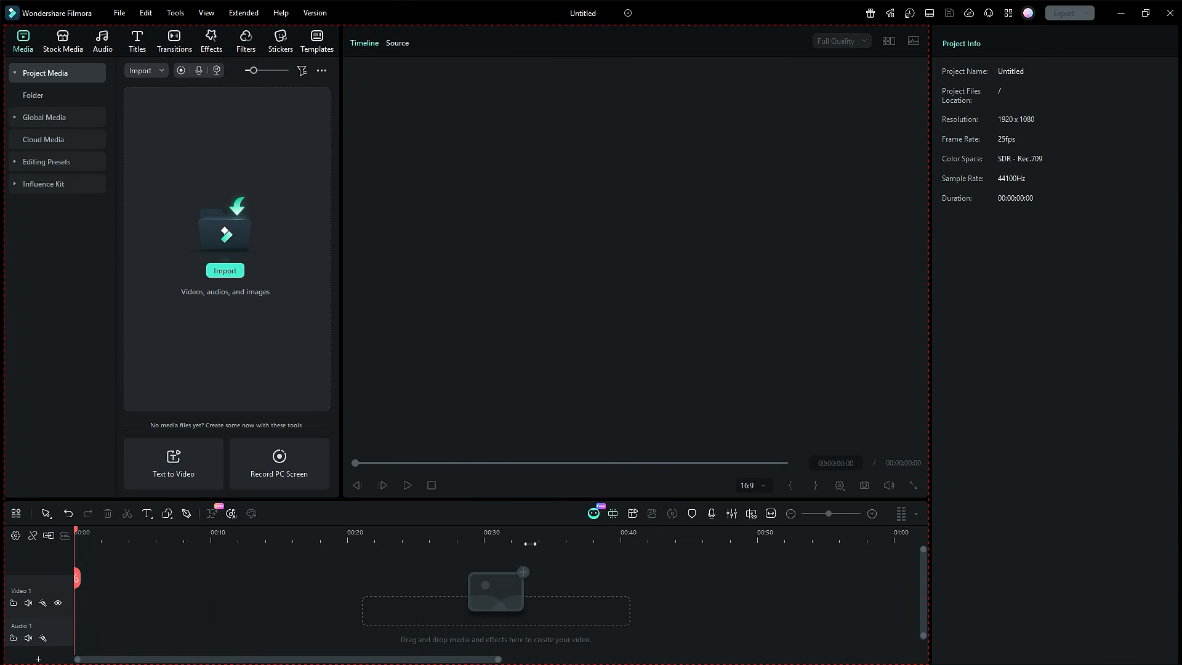
Step: Set the recording area to Target Window and pick the preview player area as the capture region
{"action": "left_click", "coordinate": [404, 5]}
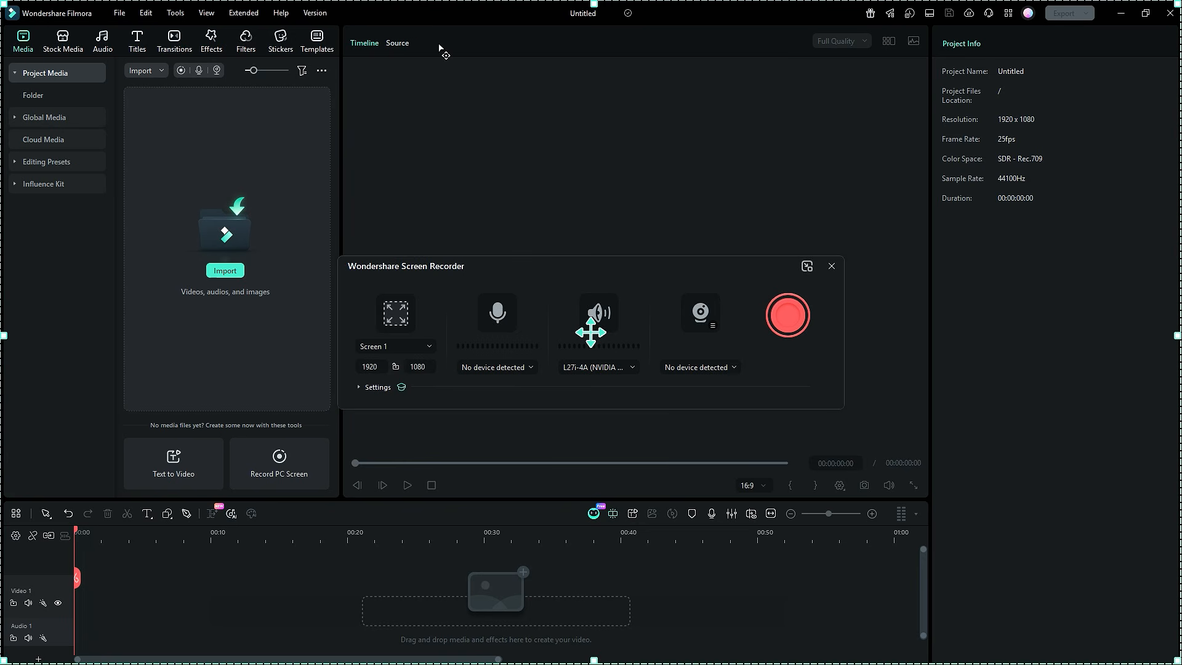
{"action": "left_click", "coordinate": [429, 348]}
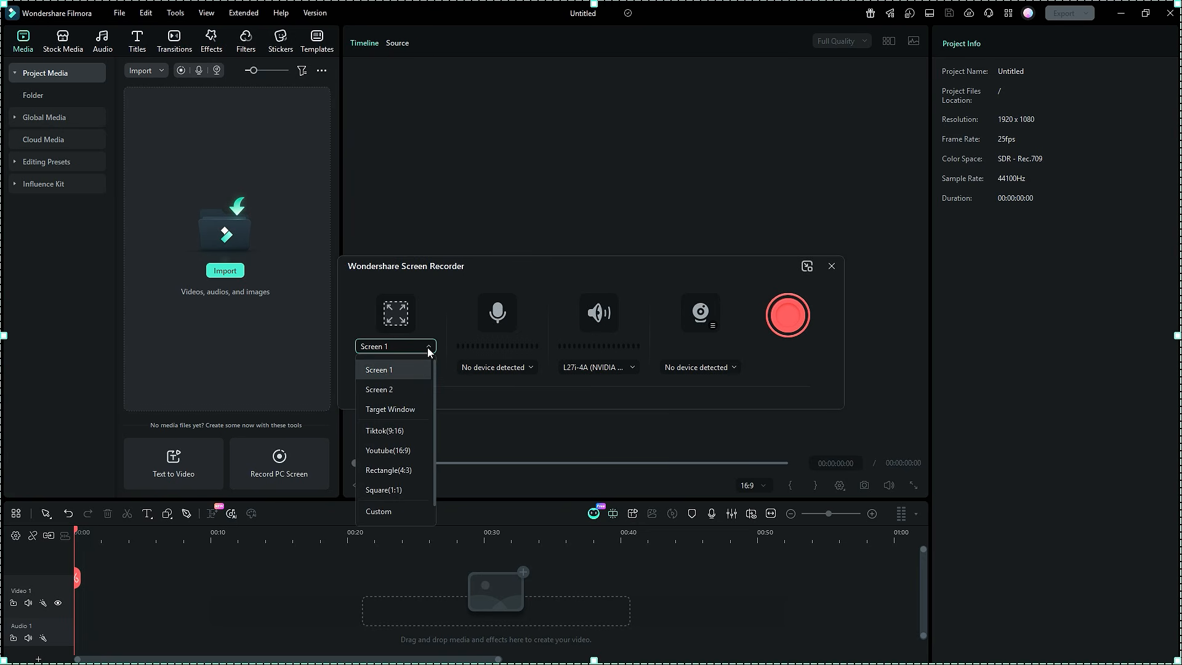
{"action": "left_click", "coordinate": [415, 407]}
{"action": "left_click", "coordinate": [434, 242]}
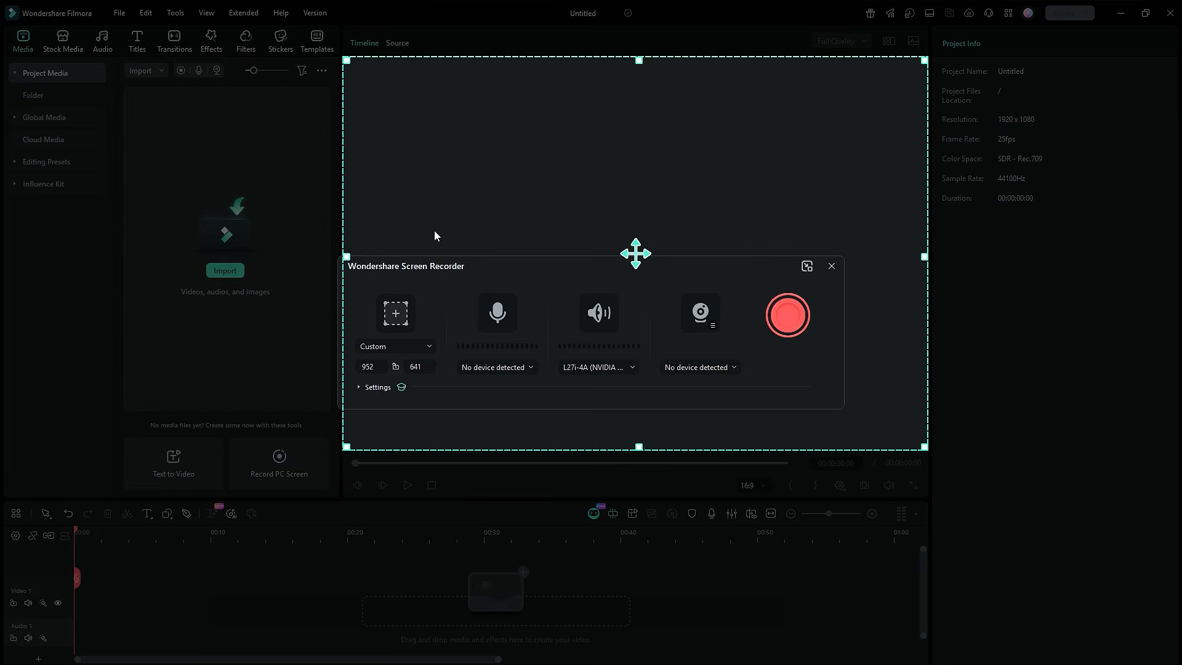
Step: Try the Tiktok(9:16), Youtube(16:9), Rectangle(4:3) and Square(1:1) presets for the recording area
{"action": "left_click", "coordinate": [429, 346]}
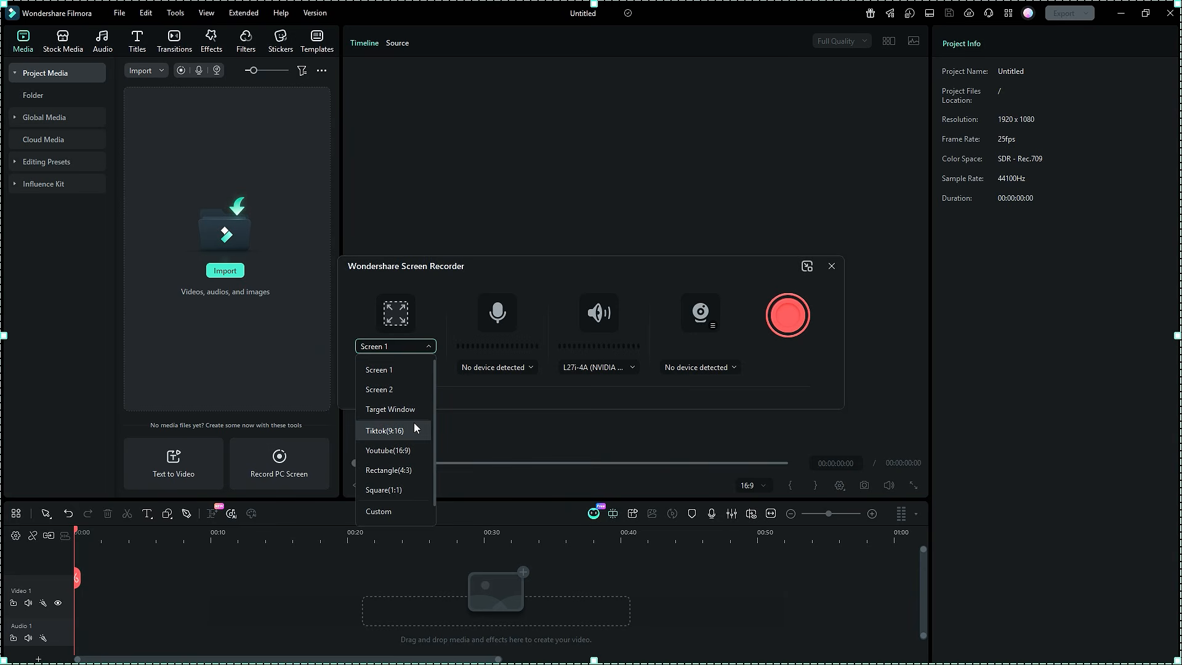
{"action": "left_click", "coordinate": [414, 428]}
{"action": "left_click", "coordinate": [429, 346]}
{"action": "left_click", "coordinate": [416, 450]}
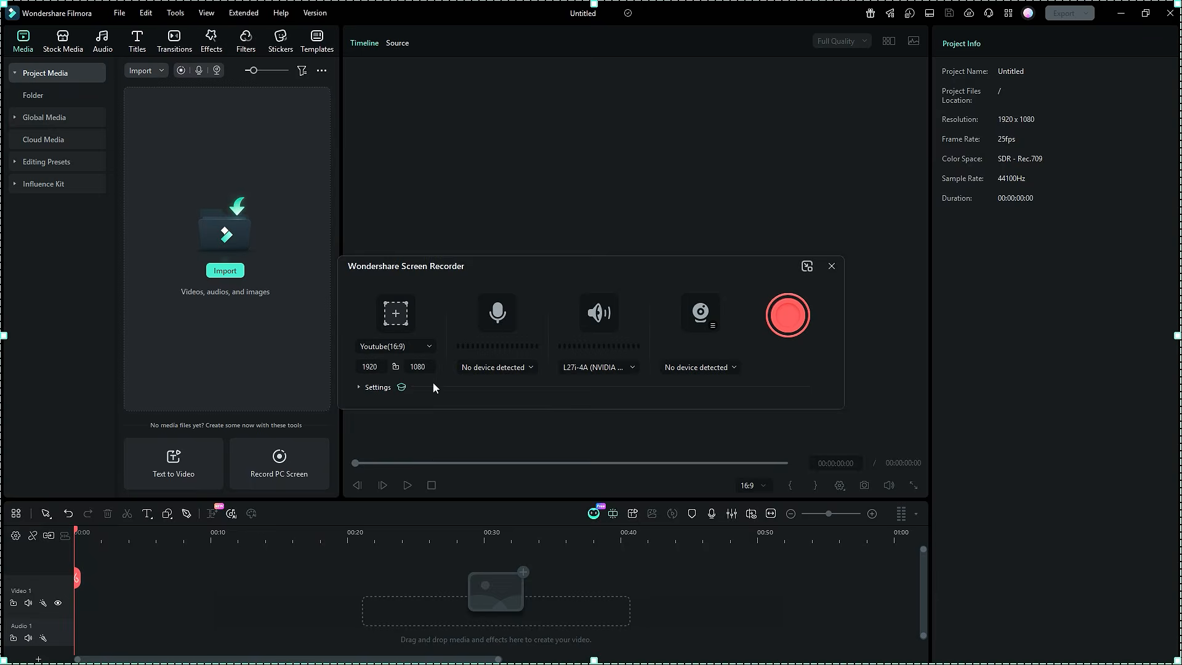
{"action": "left_click", "coordinate": [430, 347]}
{"action": "left_click", "coordinate": [411, 470]}
{"action": "left_click", "coordinate": [429, 346]}
{"action": "left_click", "coordinate": [409, 486]}
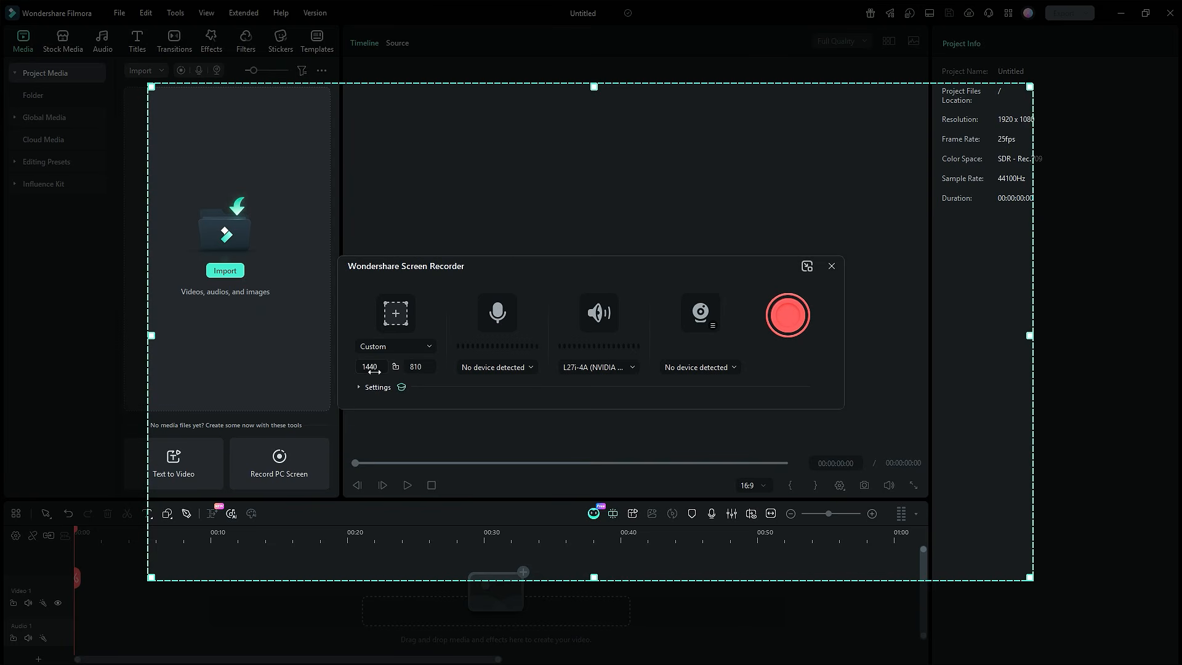
{"action": "left_click_drag", "start_coordinate": [372, 367], "coordinate": [440, 366]}
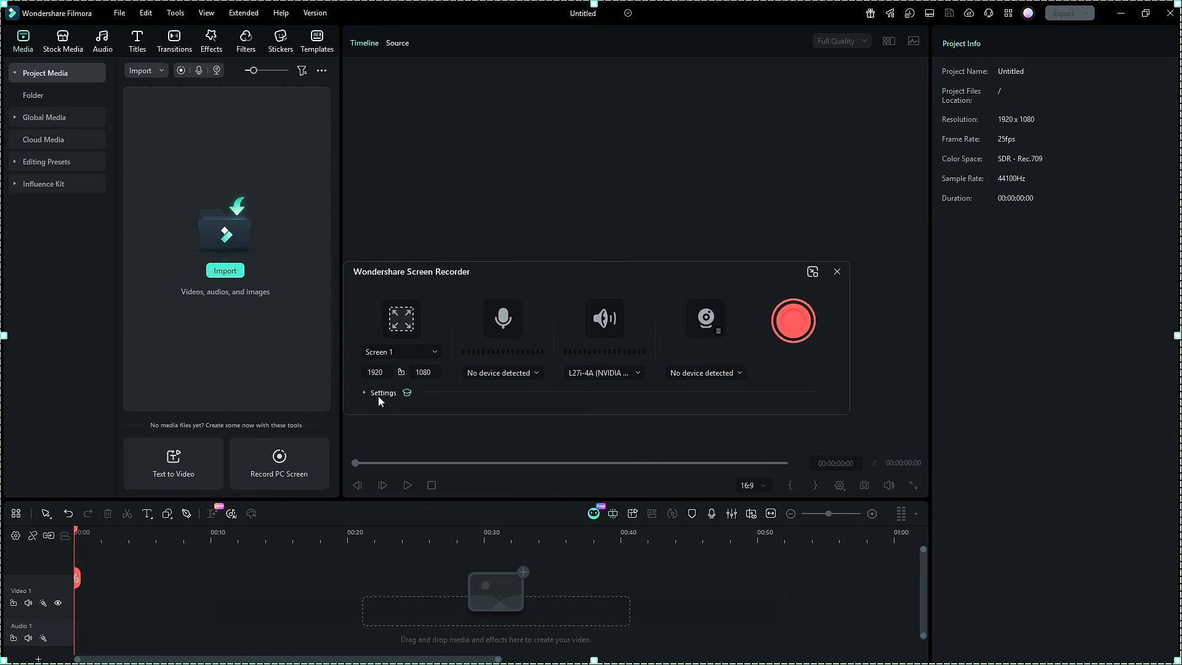
Step: Expand the screen recorder's settings and enable the display border for the recording
{"action": "left_click", "coordinate": [379, 396]}
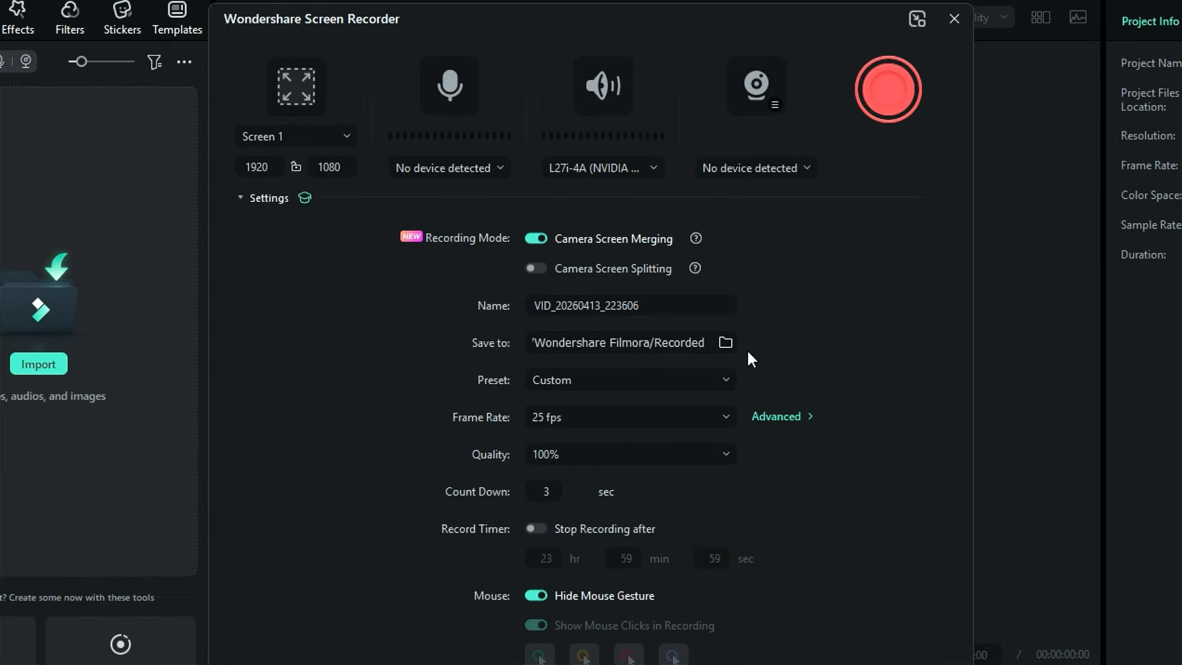
{"action": "left_click", "coordinate": [729, 341]}
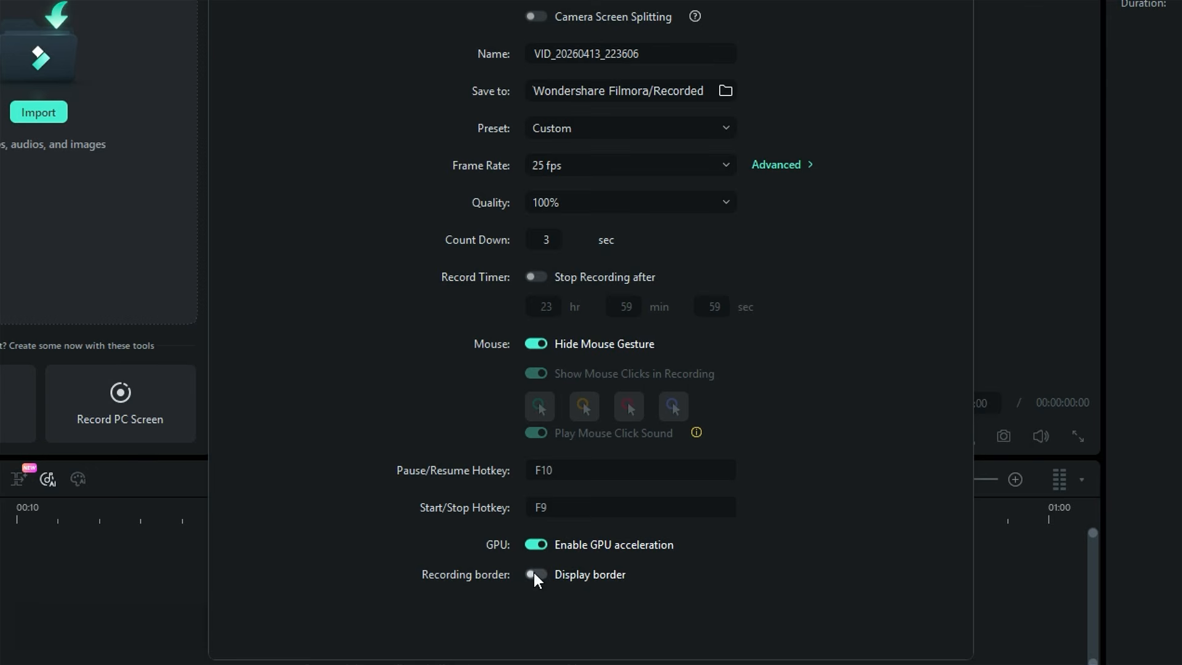
{"action": "left_click", "coordinate": [535, 575]}
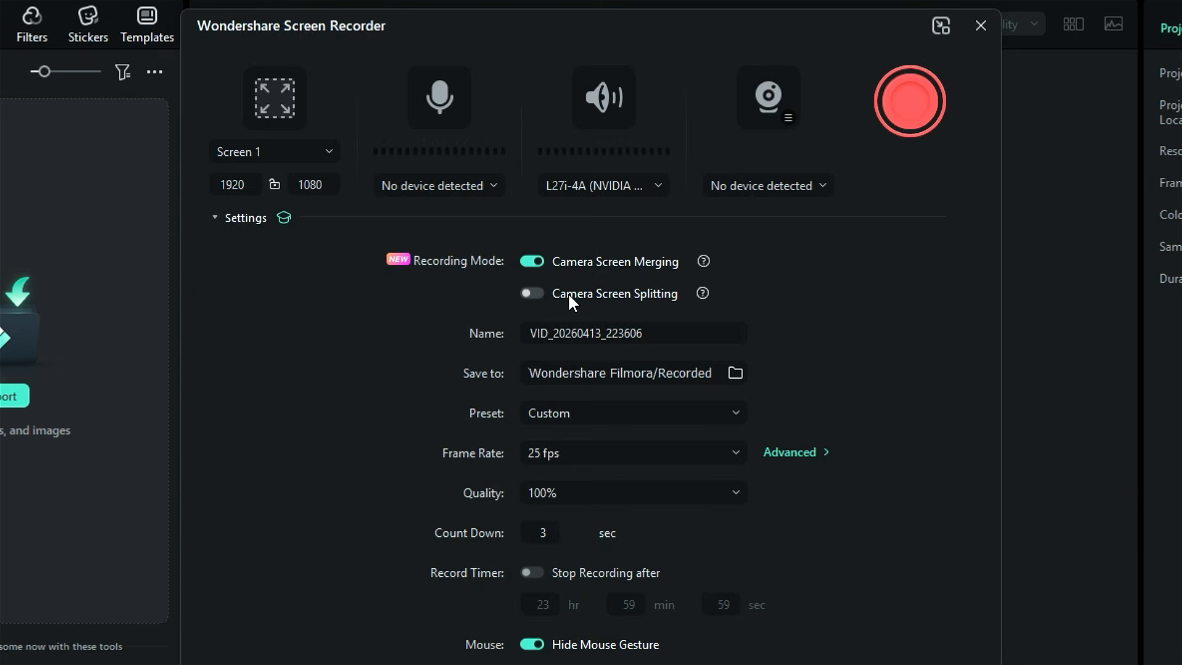
Step: Switch the recording mode to Camera Screen Splitting and name the recording Screen Record 01
{"action": "left_click", "coordinate": [534, 294]}
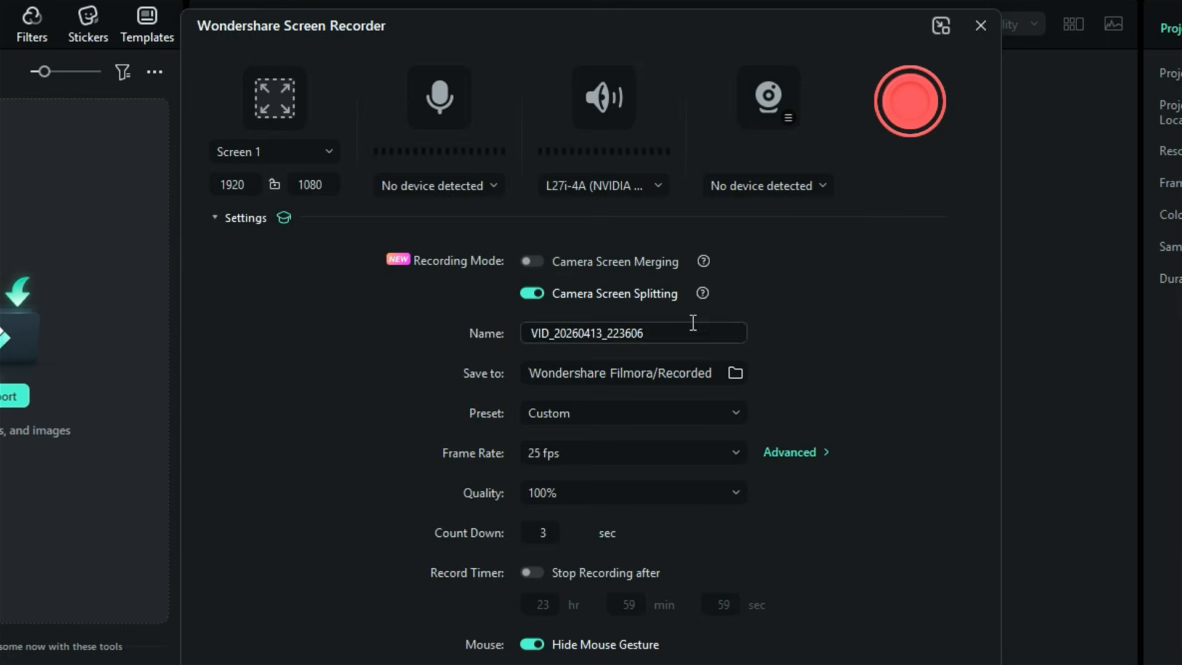
{"action": "left_click", "coordinate": [693, 333]}
{"action": "double_click", "coordinate": [528, 341]}
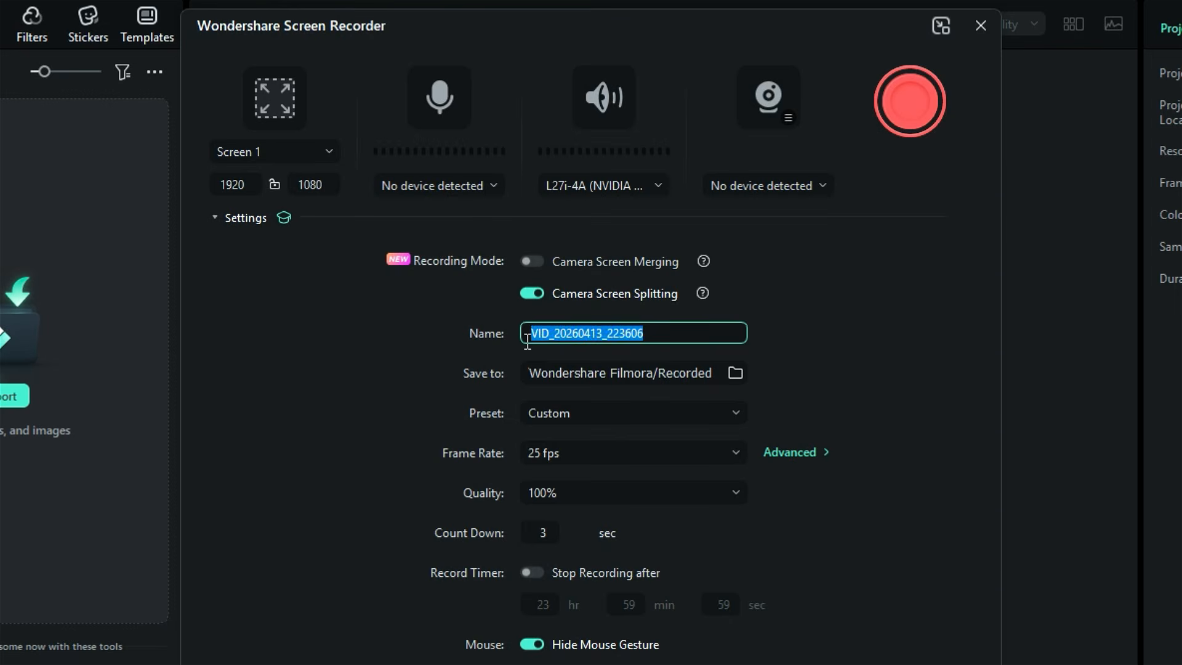
{"action": "type", "text": "Screen Record 01"}
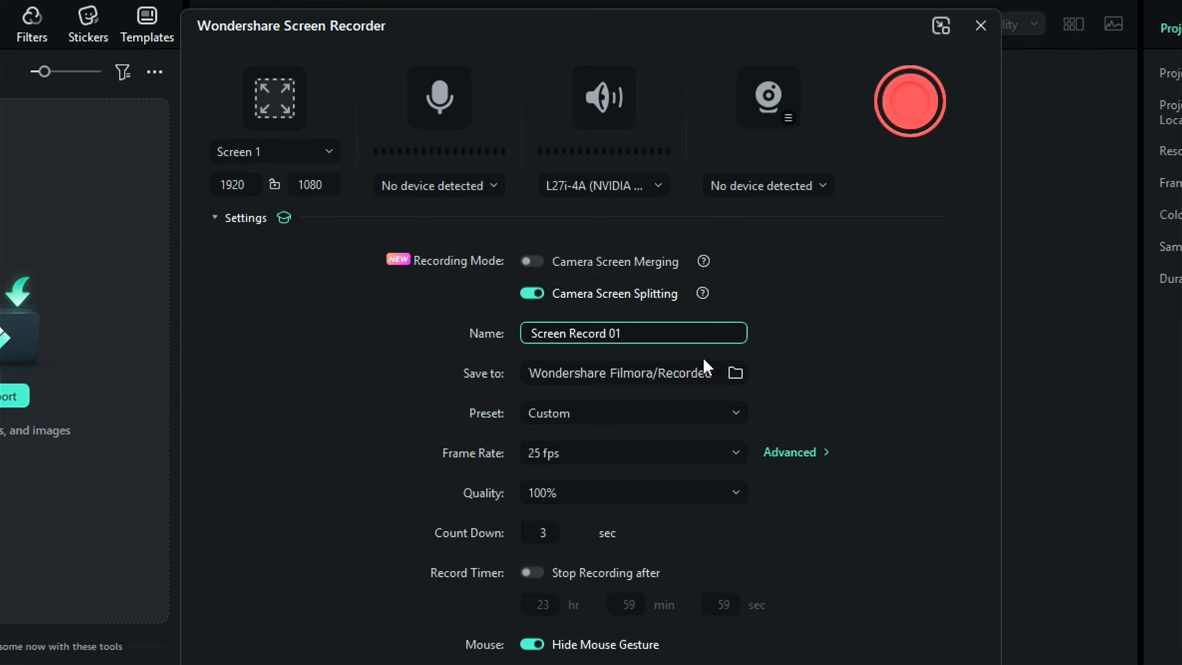
{"action": "left_click", "coordinate": [697, 370]}
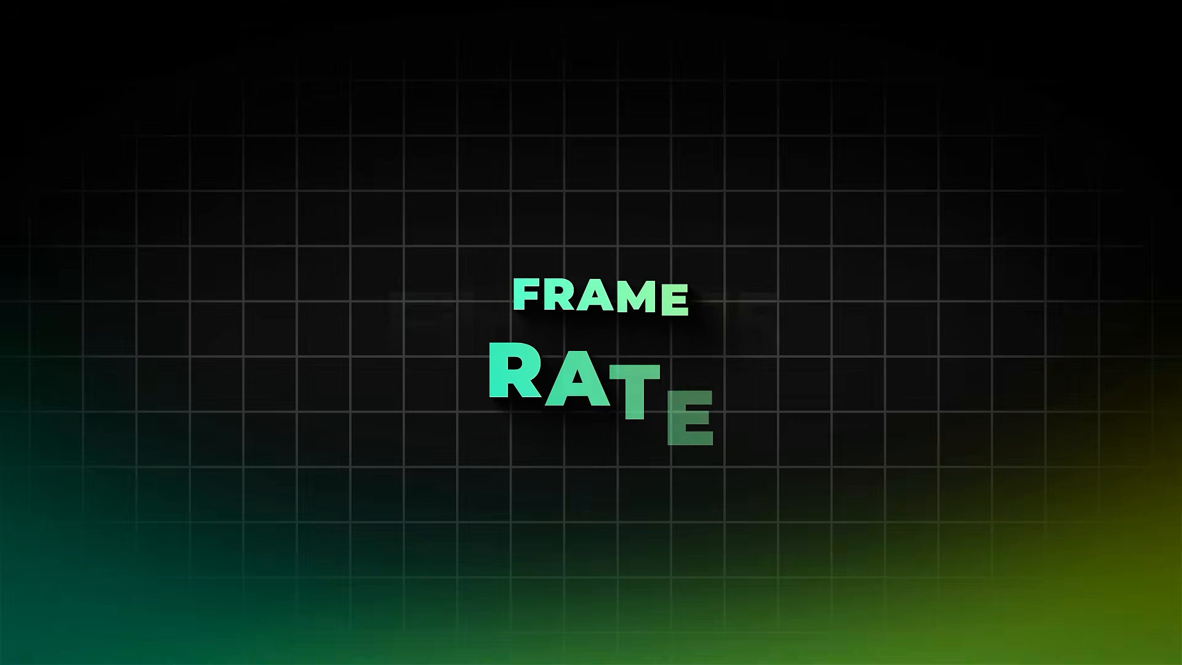
Step: Look through the available recording frame rates and open the advanced recording settings
{"action": "left_click", "coordinate": [719, 289]}
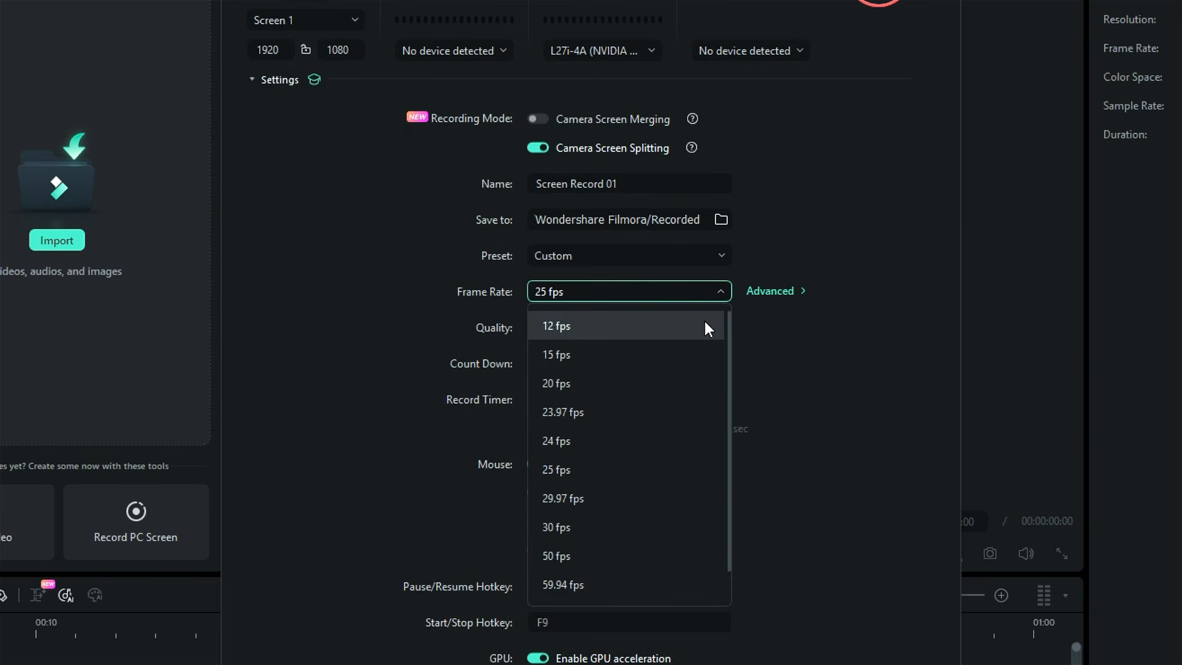
{"action": "scroll", "coordinate": [696, 486], "scroll_direction": "down", "scroll_amount": 1}
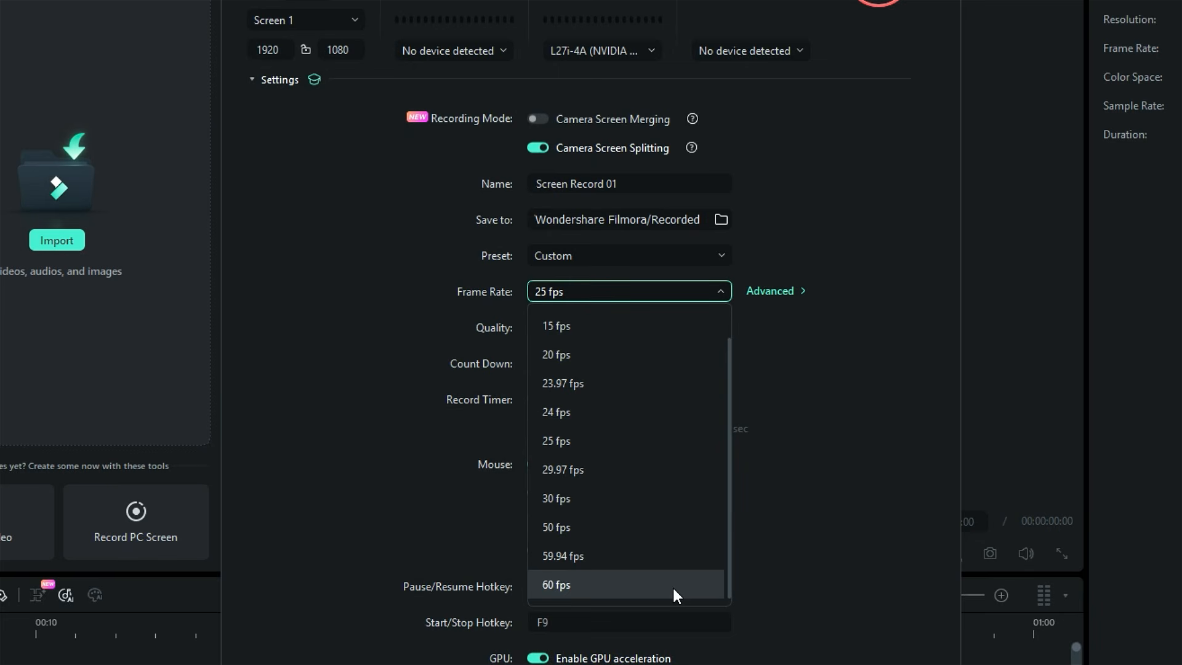
{"action": "left_click", "coordinate": [796, 293]}
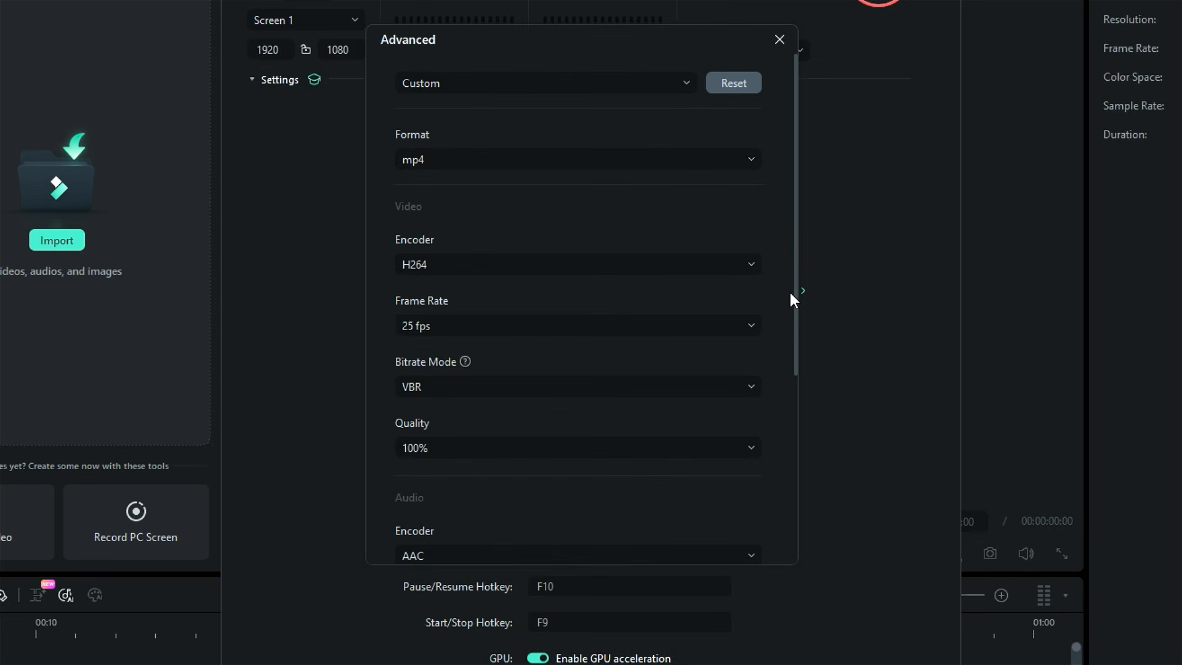
Step: Review the advanced quality, audio channel, bit rate and bitrate mode options and the available system audio devices
{"action": "left_click", "coordinate": [750, 448]}
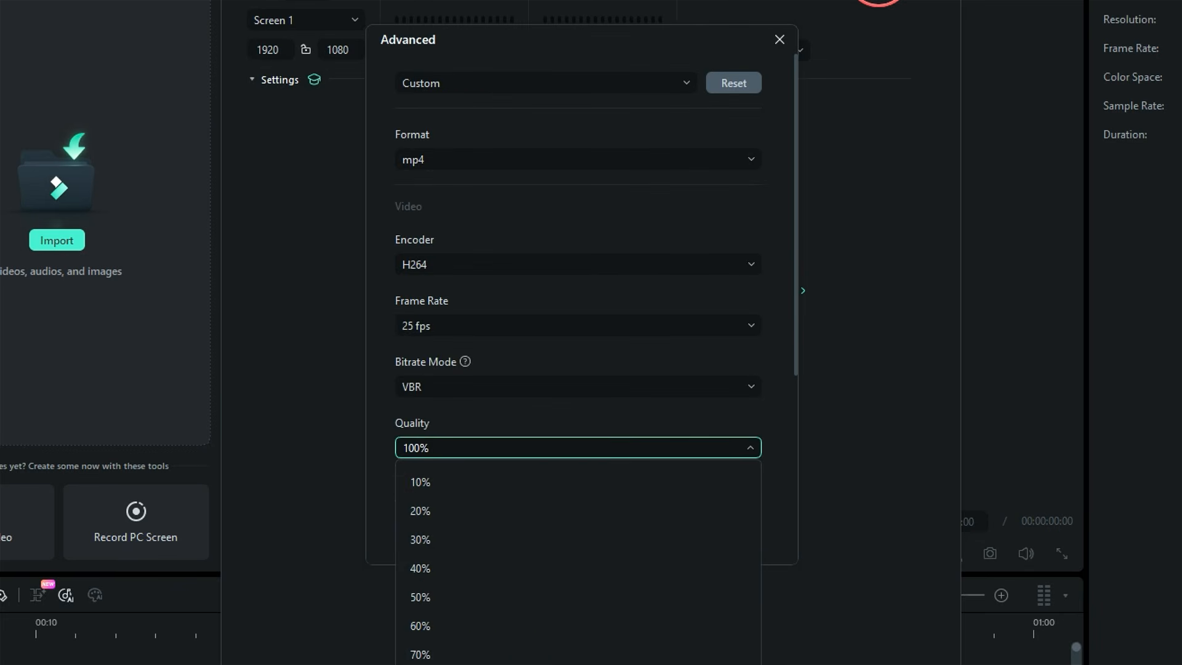
{"action": "left_click", "coordinate": [733, 664]}
{"action": "scroll", "coordinate": [760, 393], "scroll_direction": "down", "scroll_amount": 3}
{"action": "left_click", "coordinate": [757, 350]}
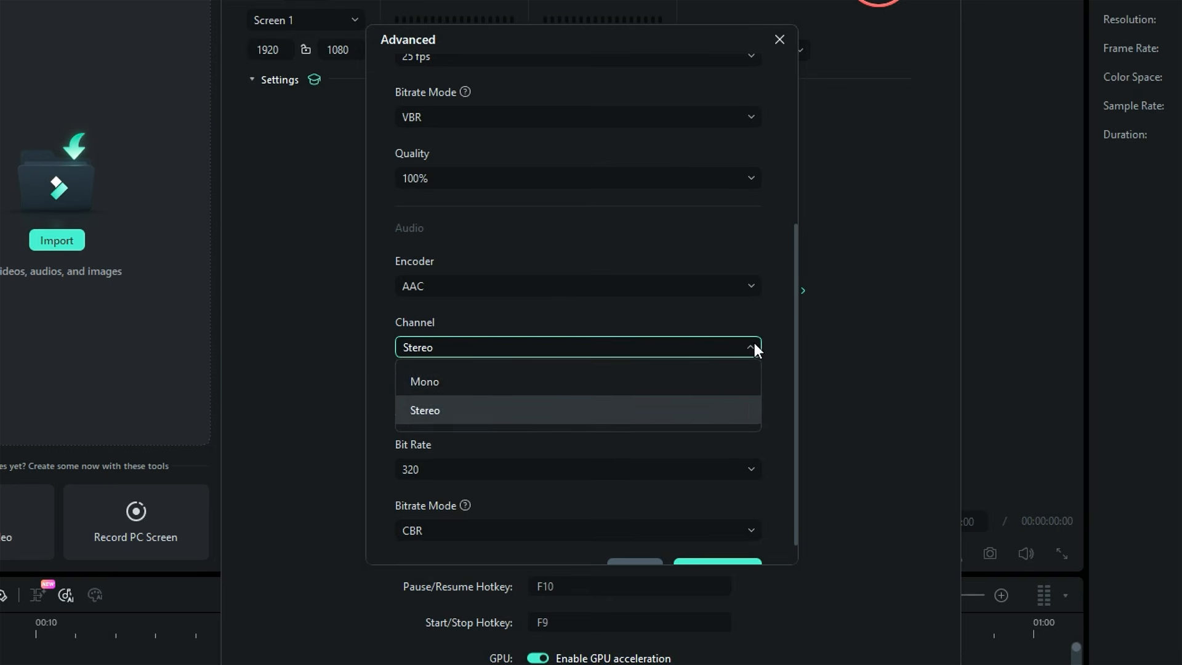
{"action": "left_click", "coordinate": [742, 397]}
{"action": "left_click", "coordinate": [746, 469]}
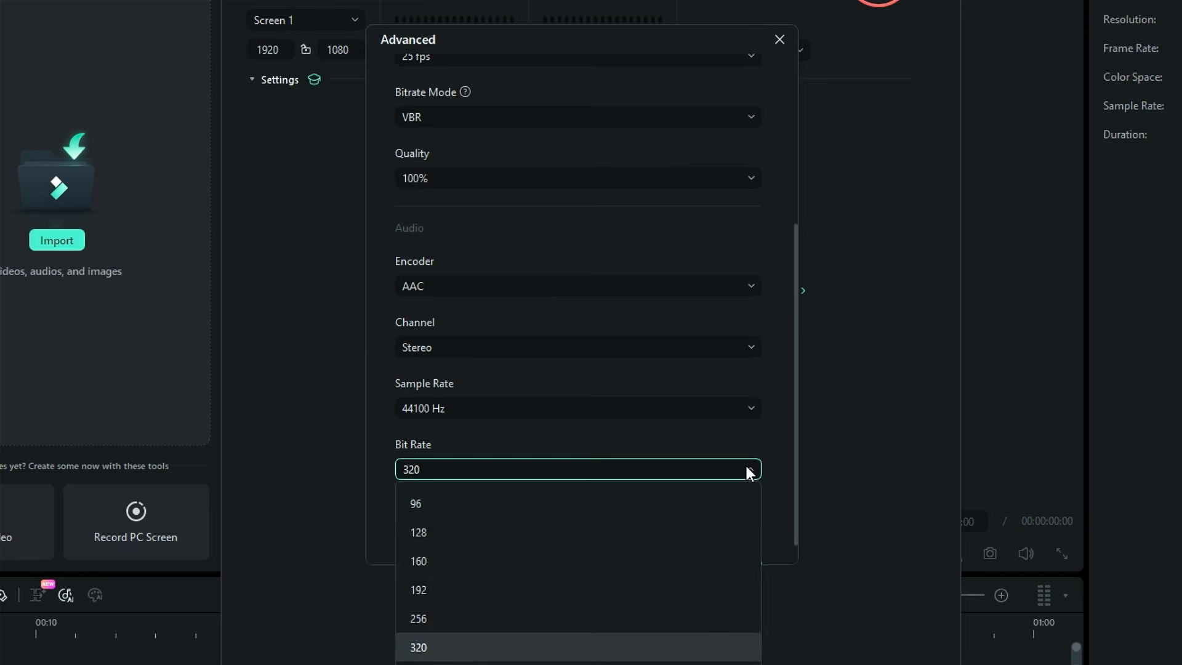
{"action": "left_click", "coordinate": [746, 469]}
{"action": "left_click", "coordinate": [739, 529]}
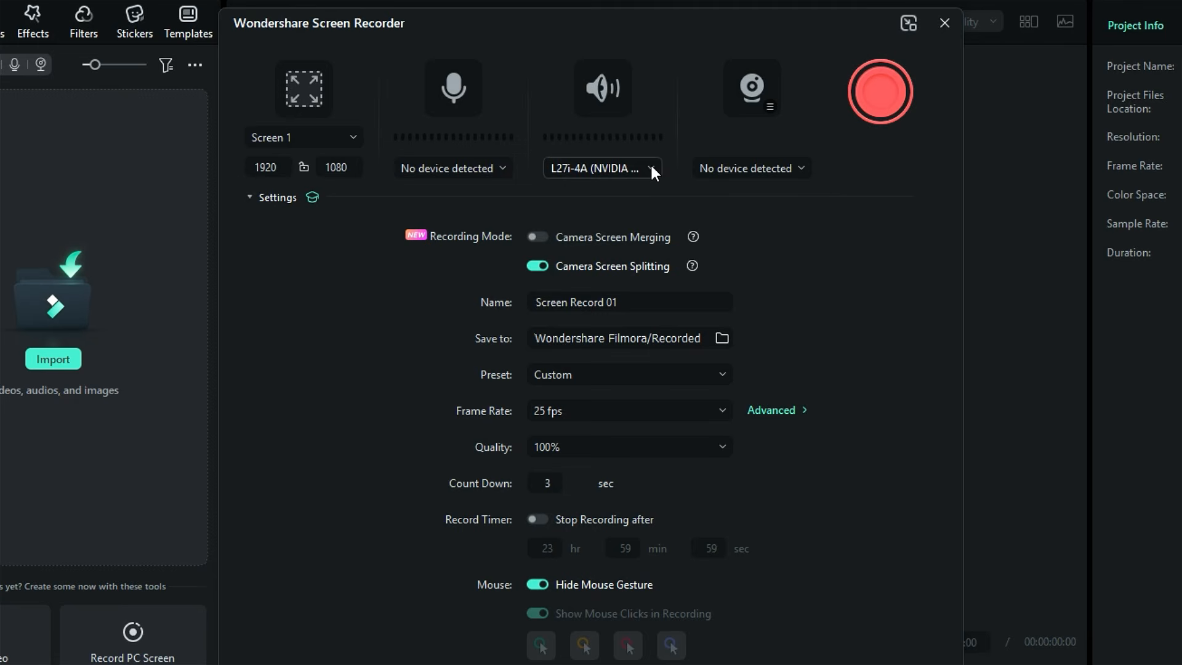
{"action": "left_click", "coordinate": [651, 168]}
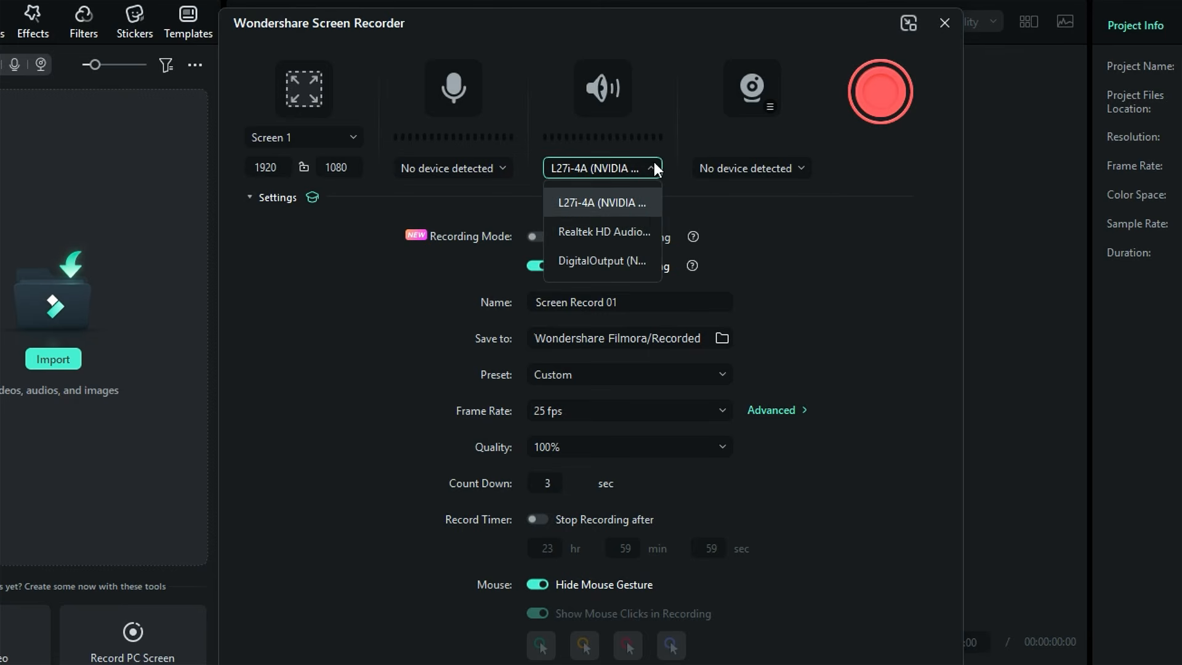
{"action": "left_click", "coordinate": [655, 162]}
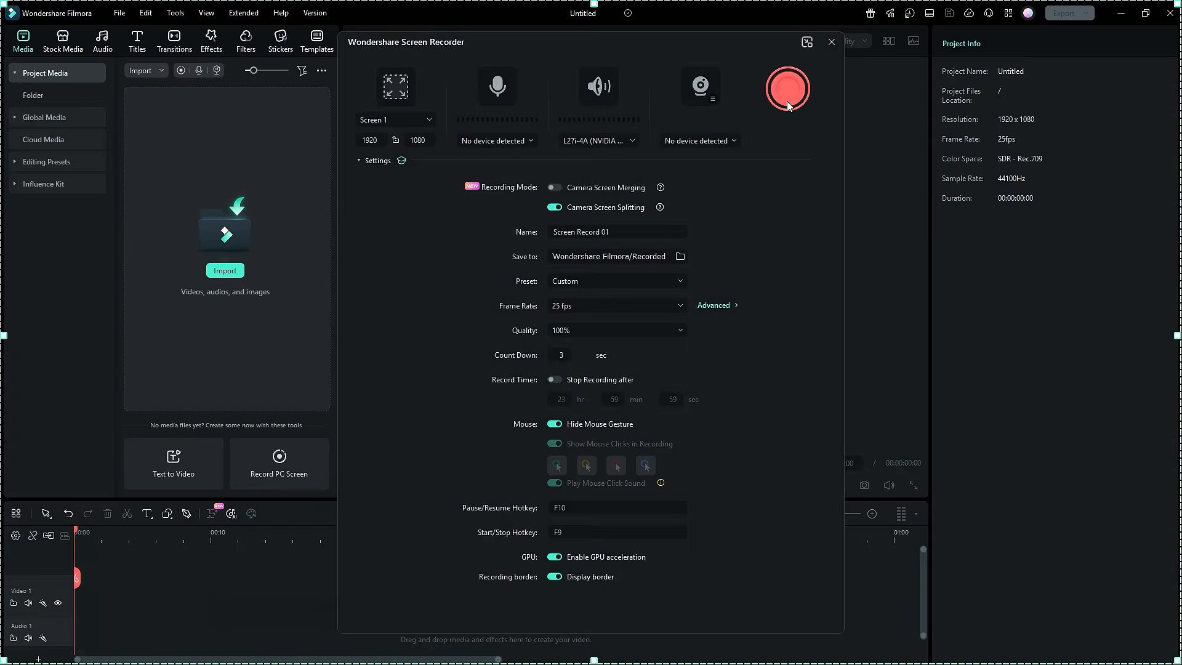
Step: Start the screen recording and open the recorder's options from the system tray
{"action": "left_click", "coordinate": [787, 98]}
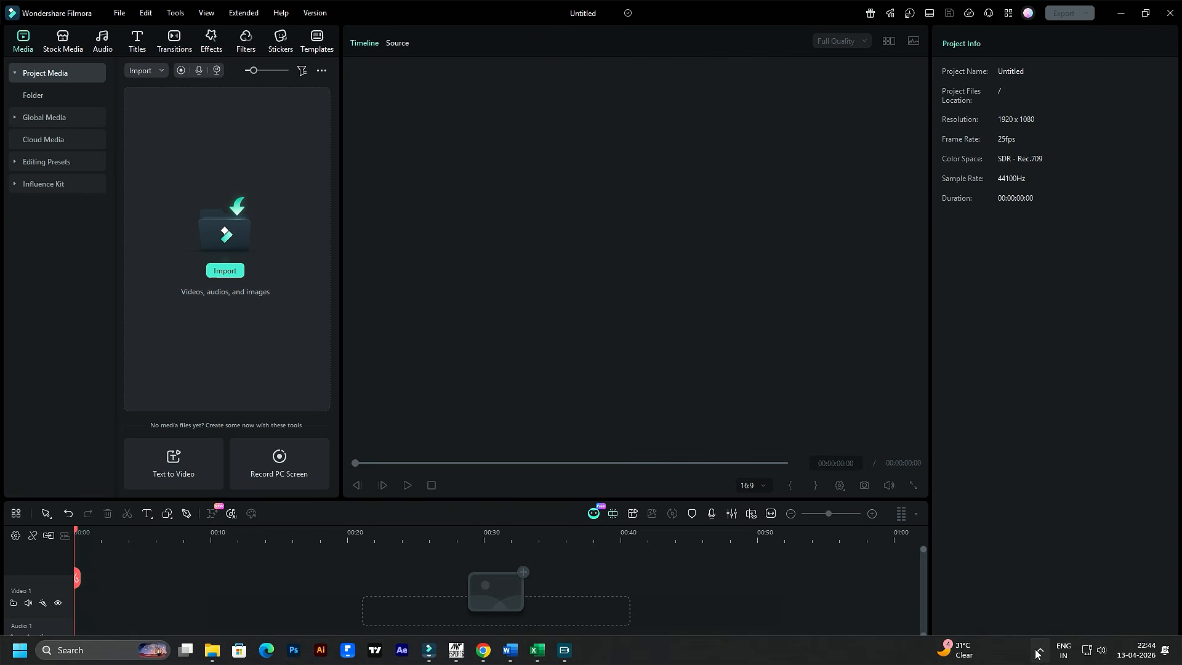
{"action": "left_click", "coordinate": [1038, 651]}
{"action": "right_click", "coordinate": [991, 563]}
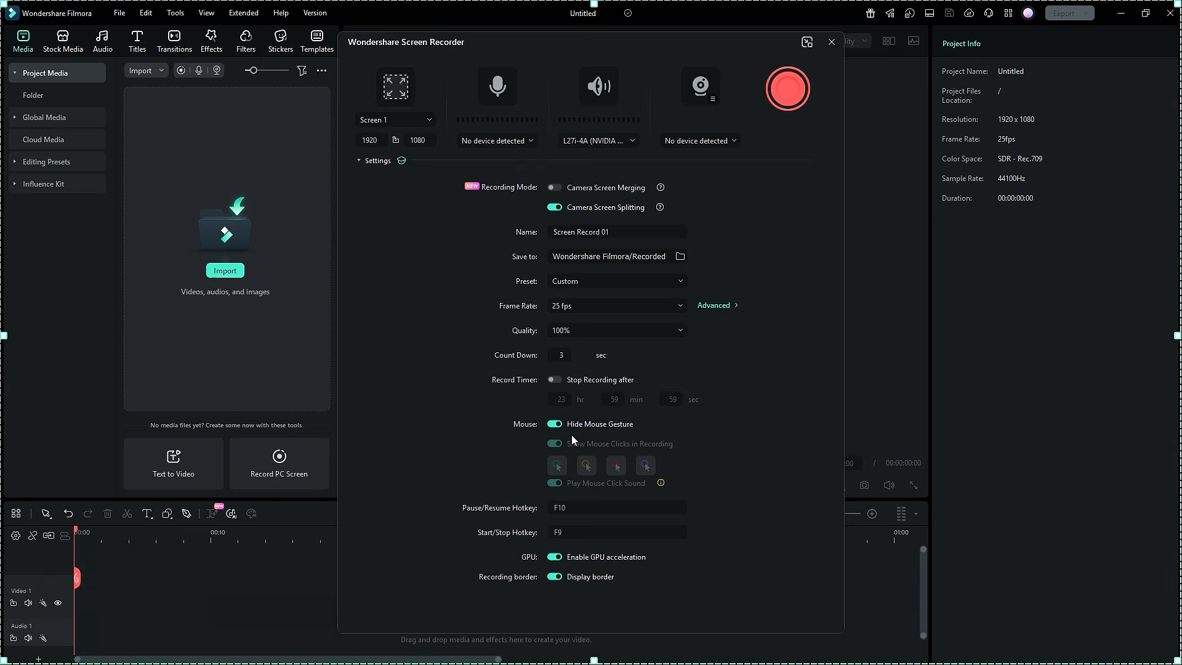
Step: Enable the record timer so the recording stops automatically after the set time
{"action": "left_click", "coordinate": [553, 380]}
{"action": "left_click", "coordinate": [713, 100]}
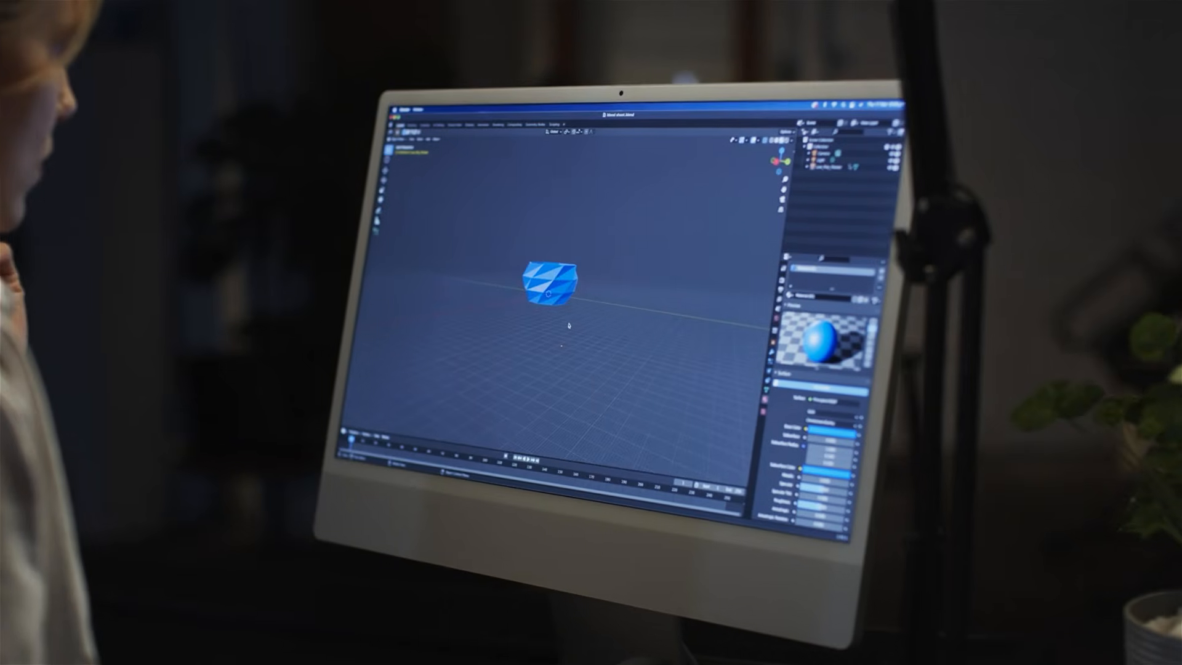
{"action": "scroll", "coordinate": [569, 325], "scroll_direction": "up", "scroll_amount": 3}
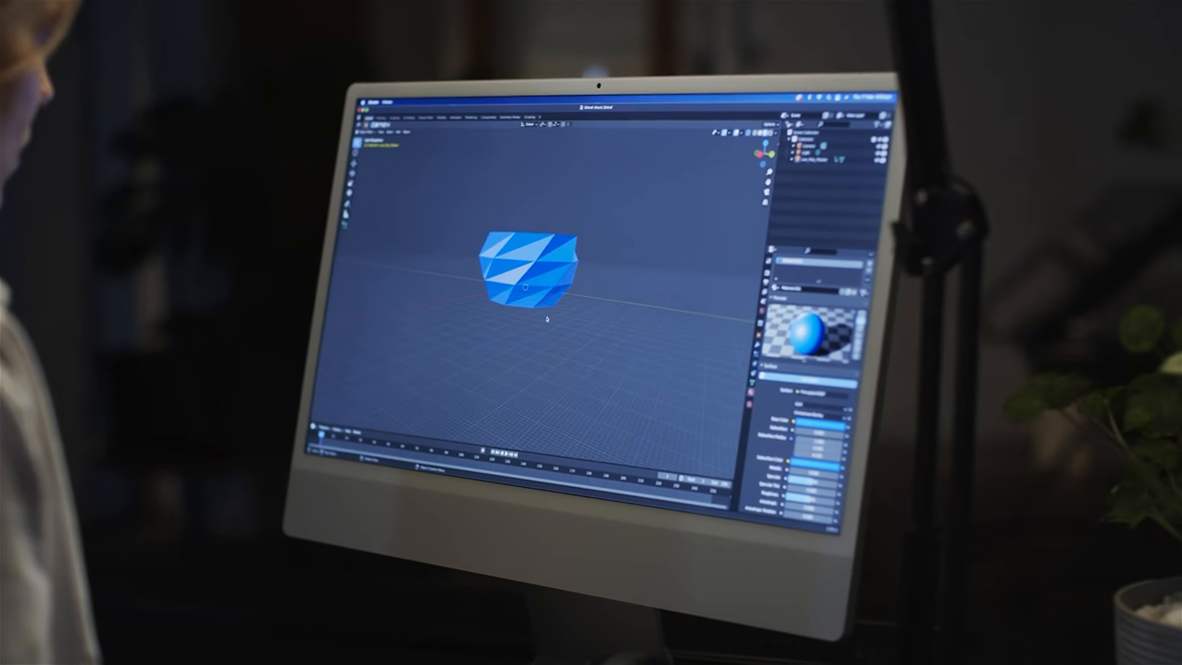